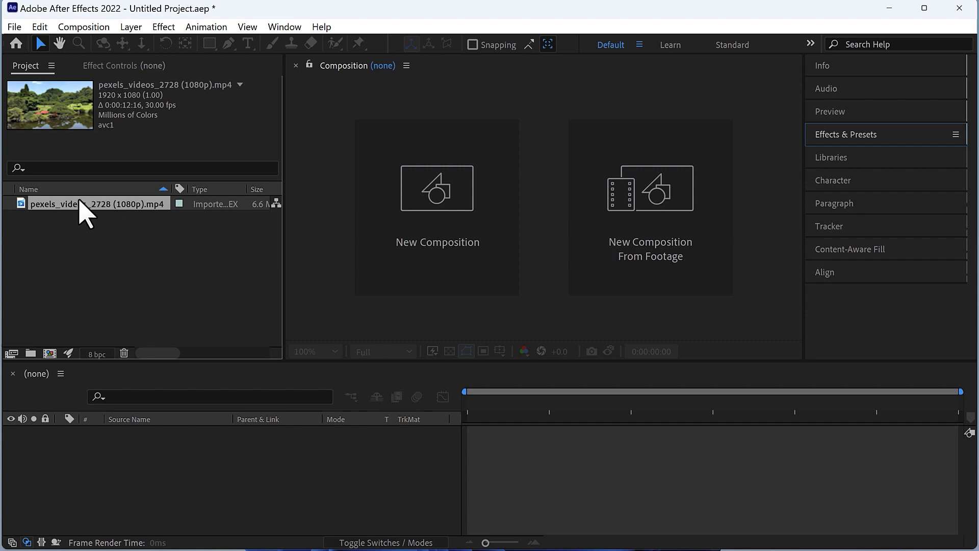
Step: Create a composition from the pexels_videos_2728 (1080p).mp4 footage and draw a rectangle shape covering most of the frame
drag(78, 203, 186, 461)
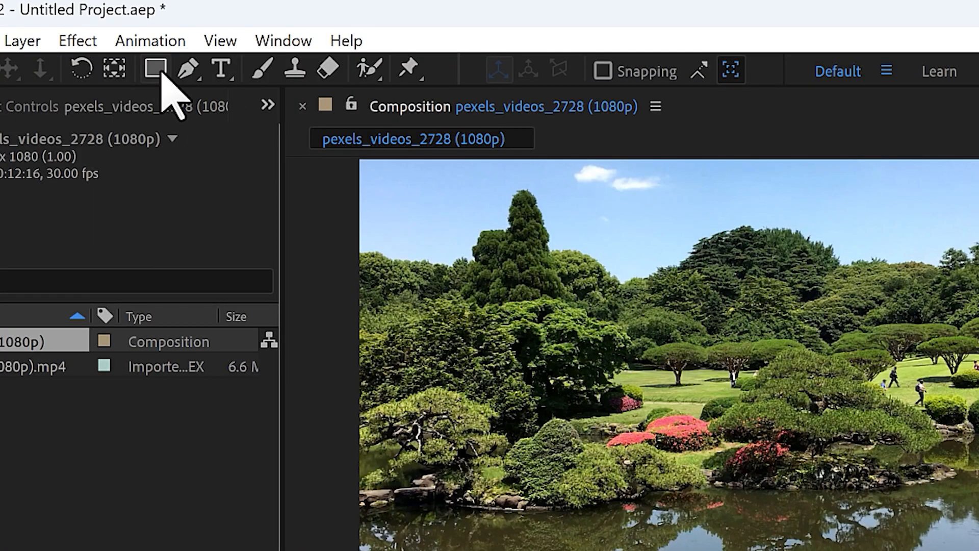
click(162, 75)
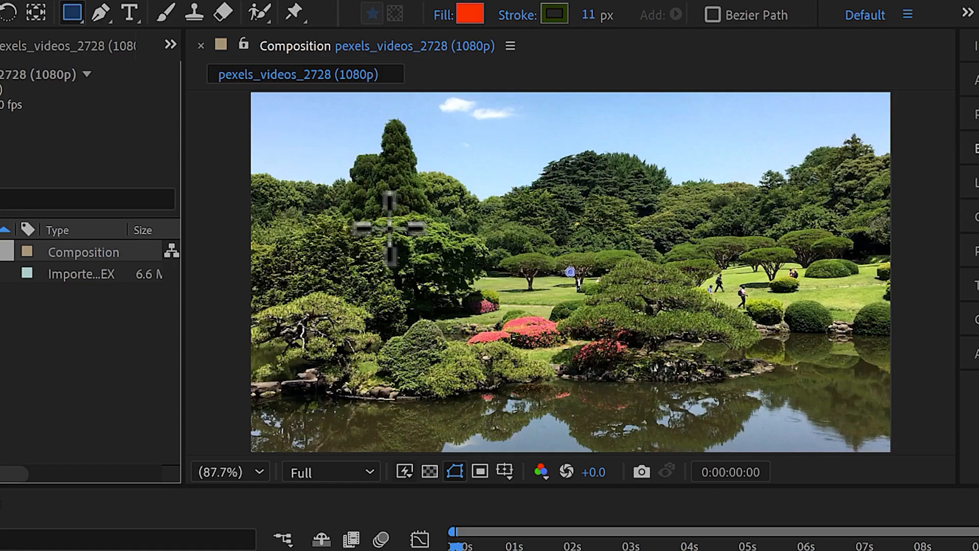
drag(371, 183, 967, 510)
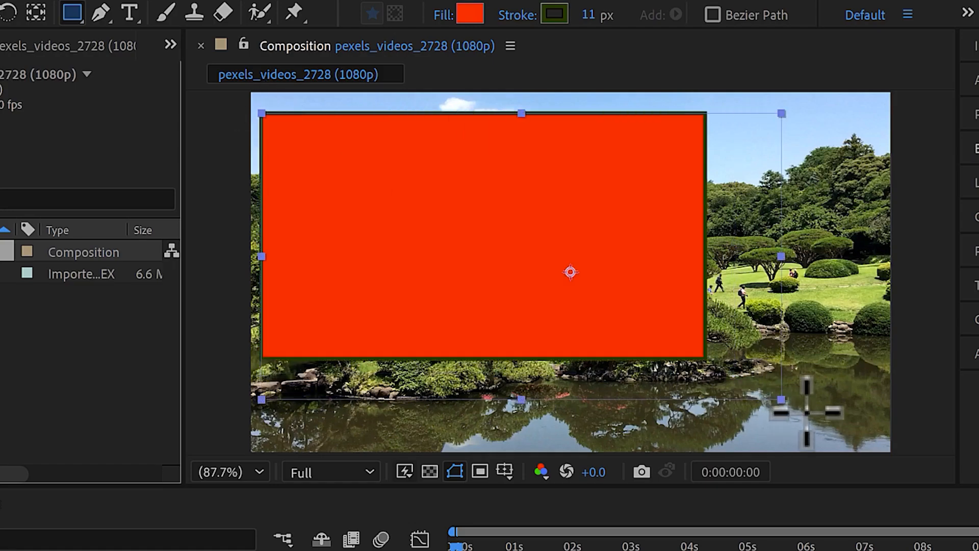
drag(806, 412, 883, 441)
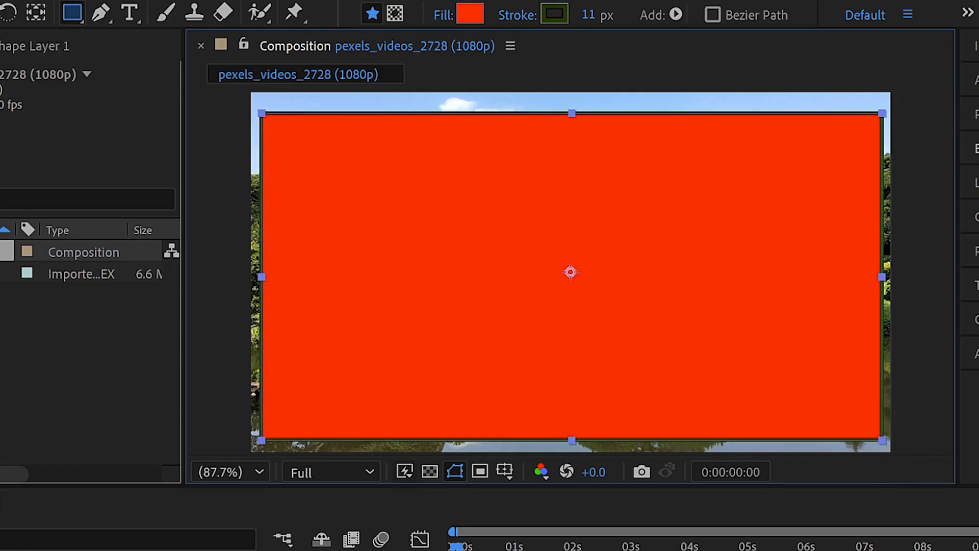
key(v)
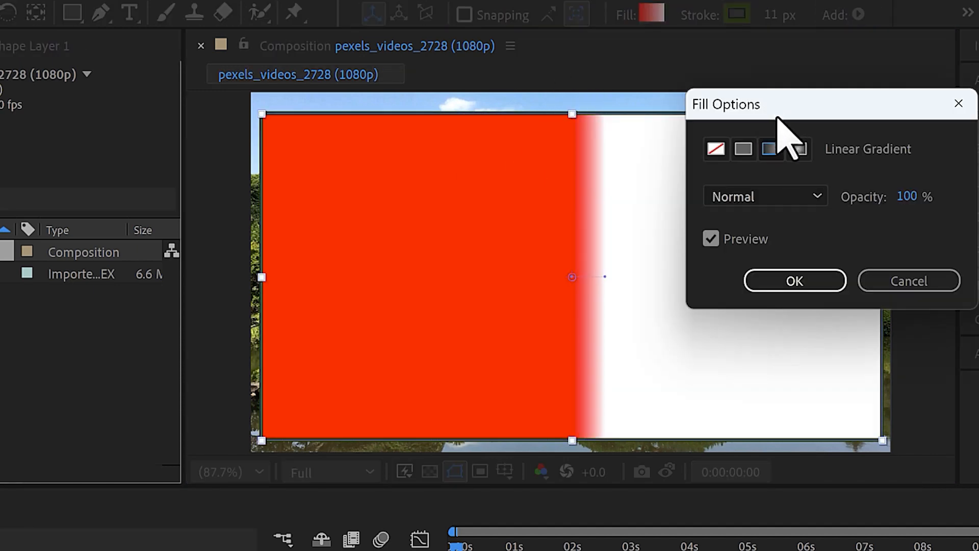
Step: Fill the rectangle with a black-to-white linear gradient and widen the transition across the middle of the shape
click(789, 281)
click(651, 14)
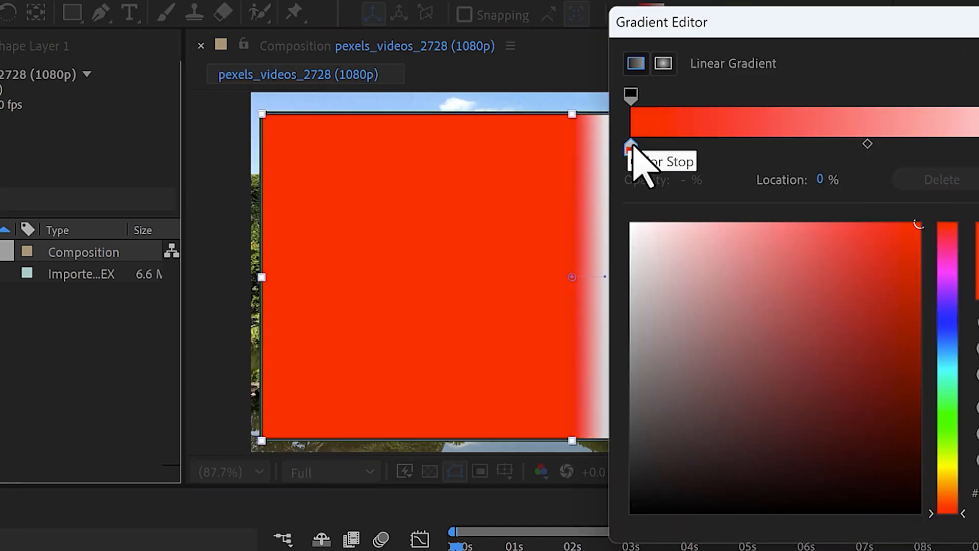
mouse_move(870, 229)
mouse_down()
mouse_move(815, 377)
mouse_move(631, 511)
mouse_up()
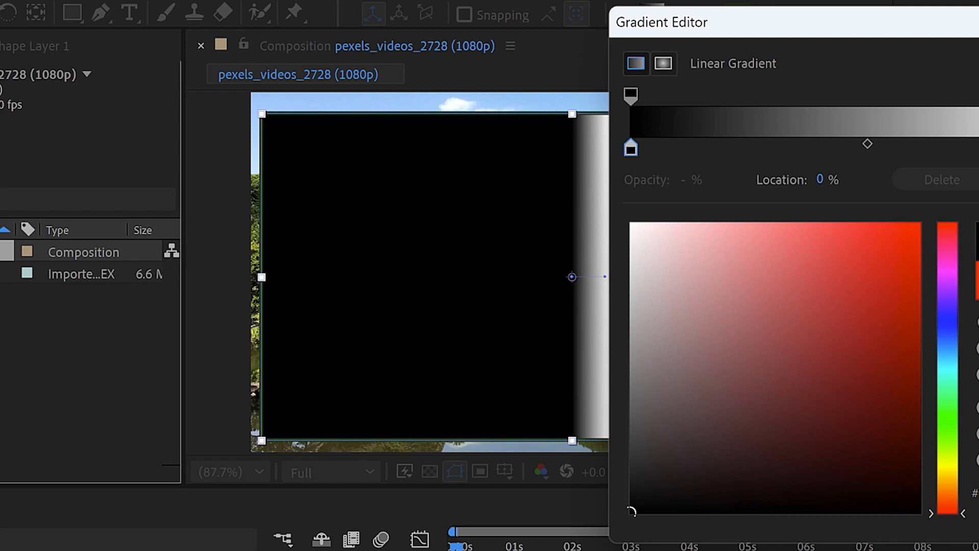
key(Return)
drag(572, 277, 437, 276)
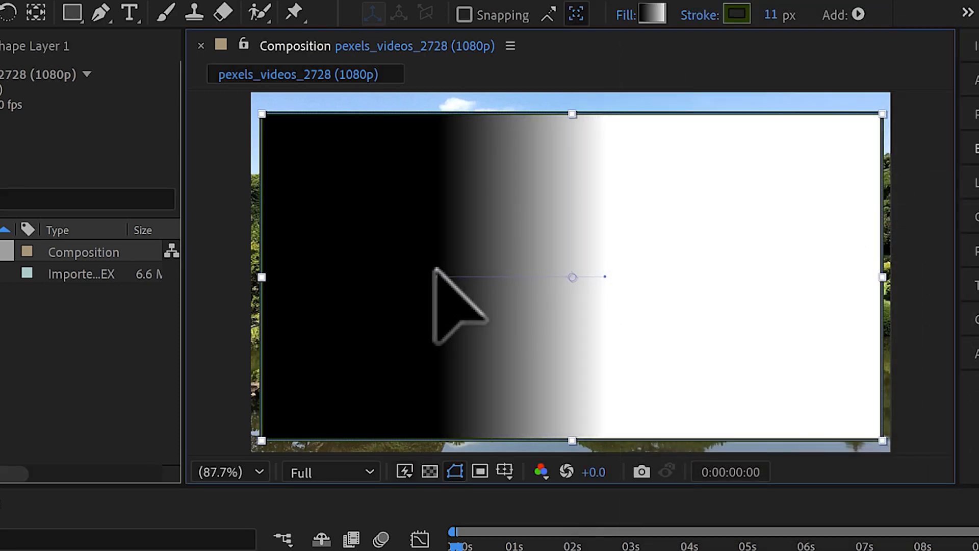
drag(603, 277, 728, 261)
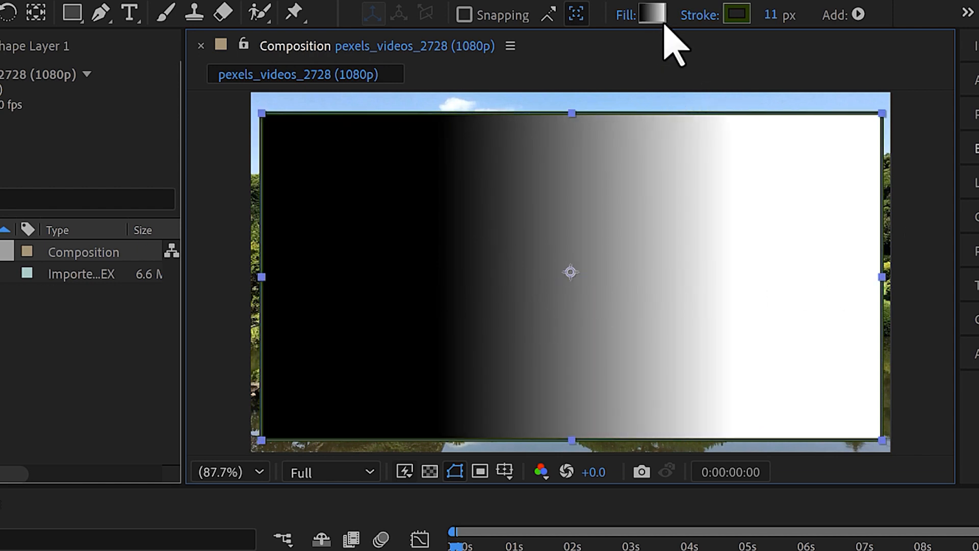
Step: Set the rectangle's stroke to none and deselect the shape layer
click(698, 16)
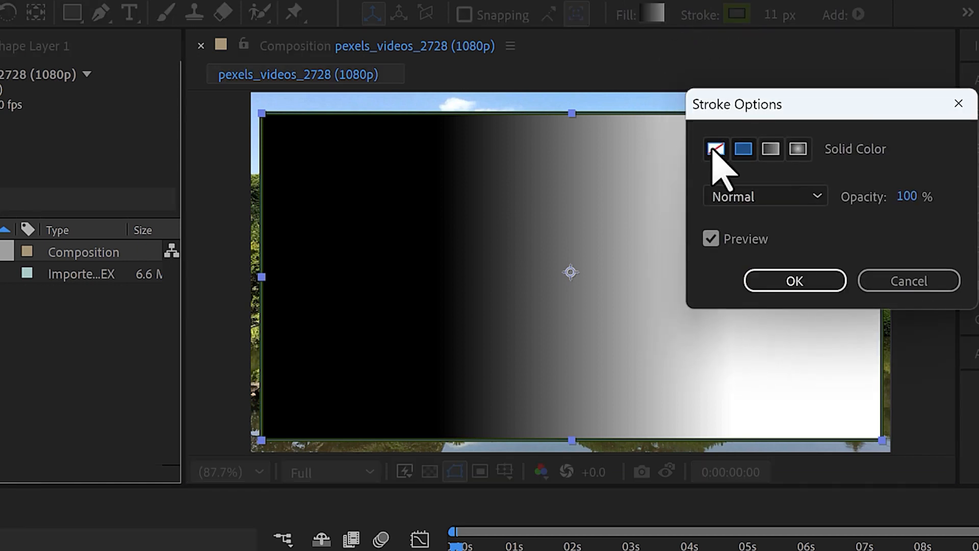
click(715, 148)
click(782, 282)
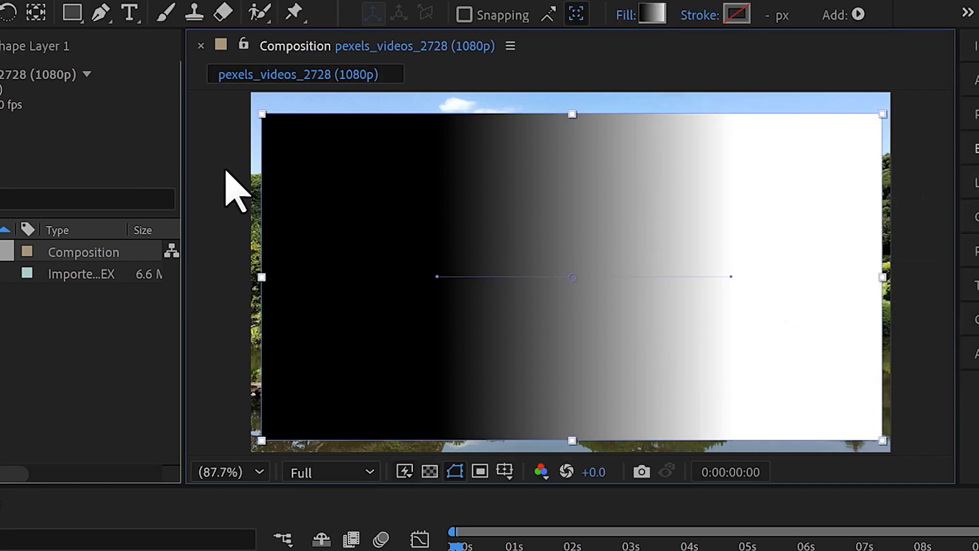
click(226, 169)
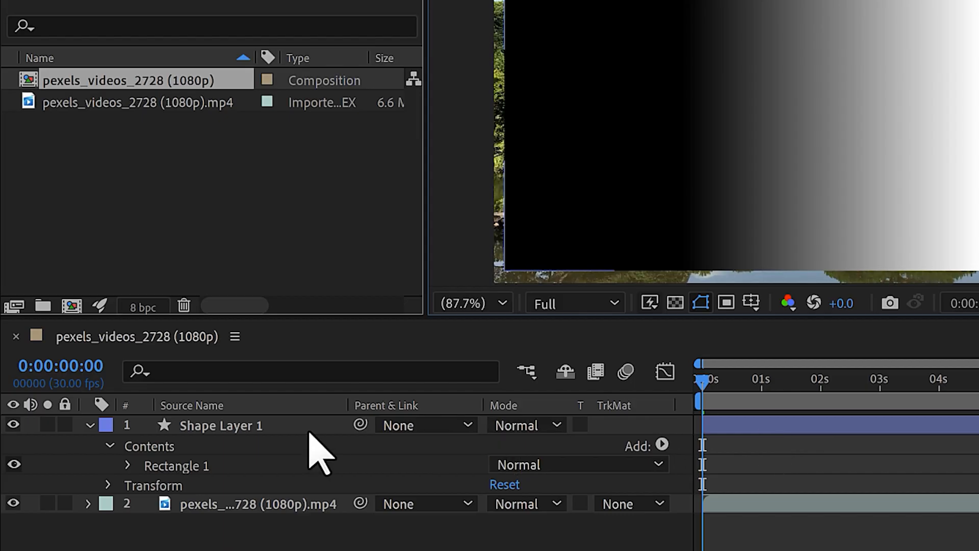
Step: Rename the shape layer as "blend mode"
key(Return)
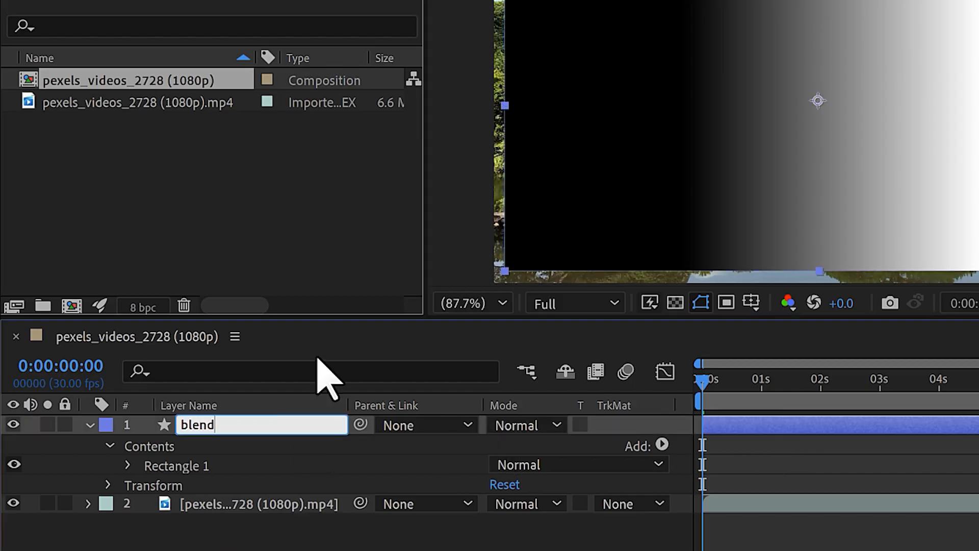
text(blend mode)
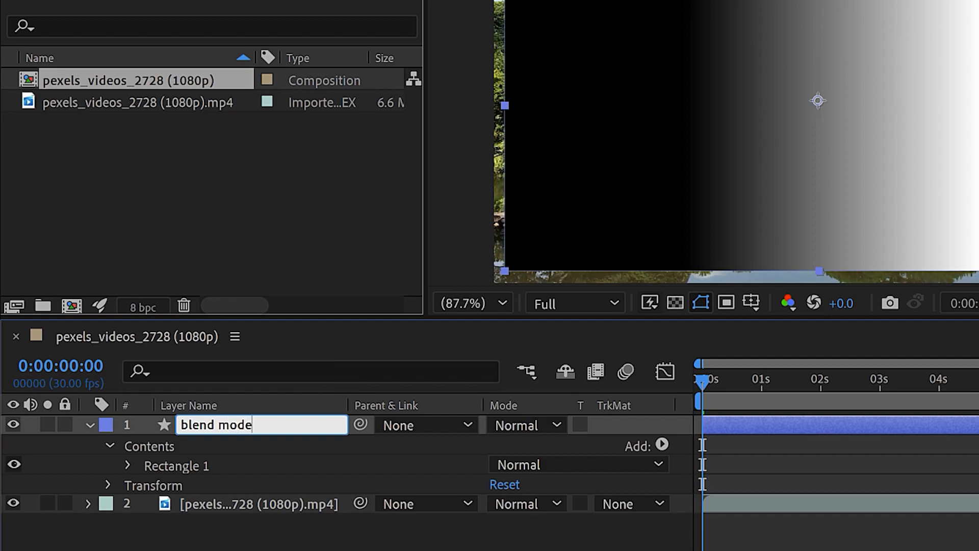
key(Return)
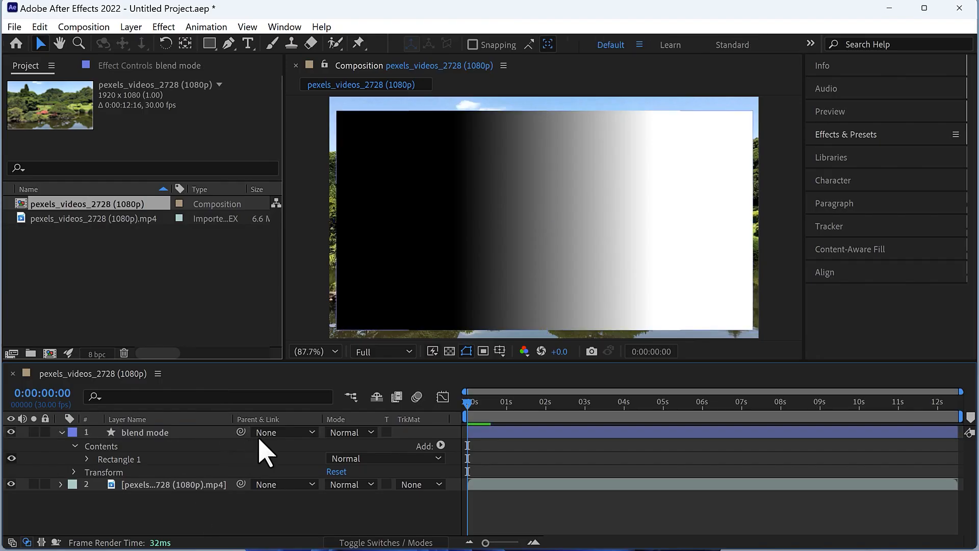
Step: Switch the layer columns to switches and back to modes, look through the available blending modes, and apply Multiply to the gradient layer
click(371, 540)
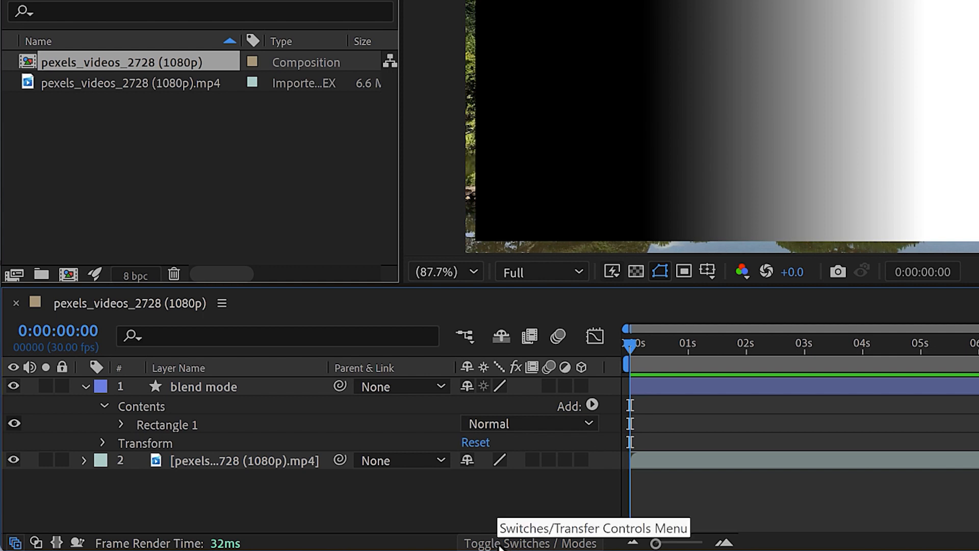
click(499, 543)
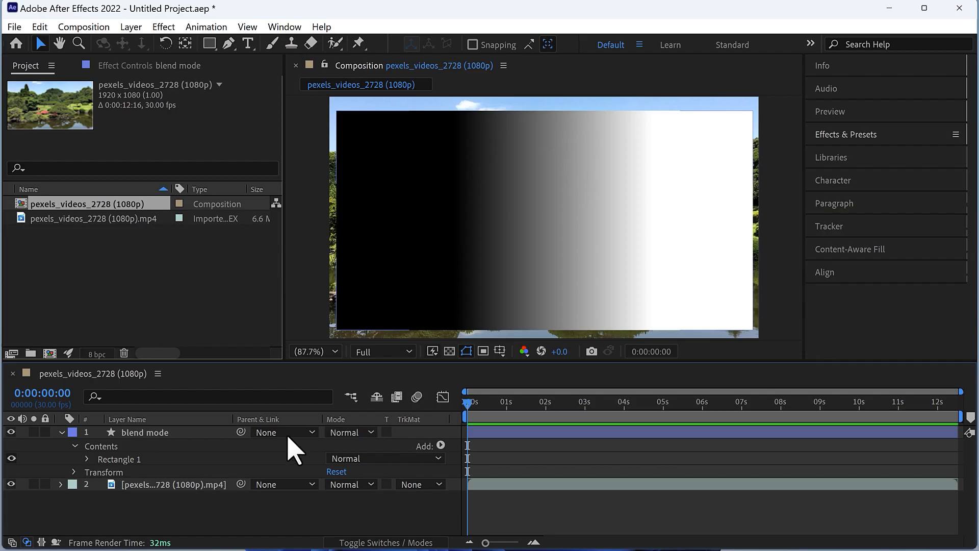
click(504, 389)
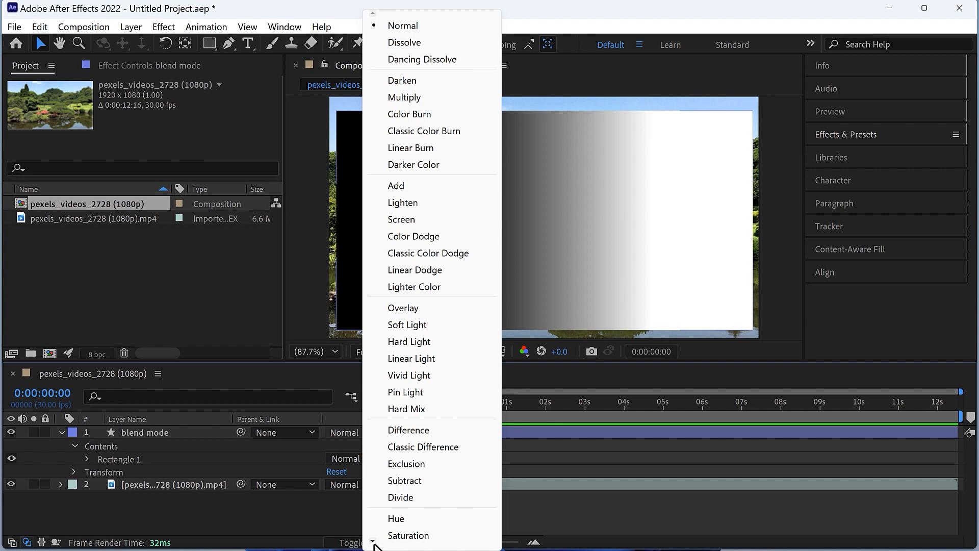
mouse_move(372, 544)
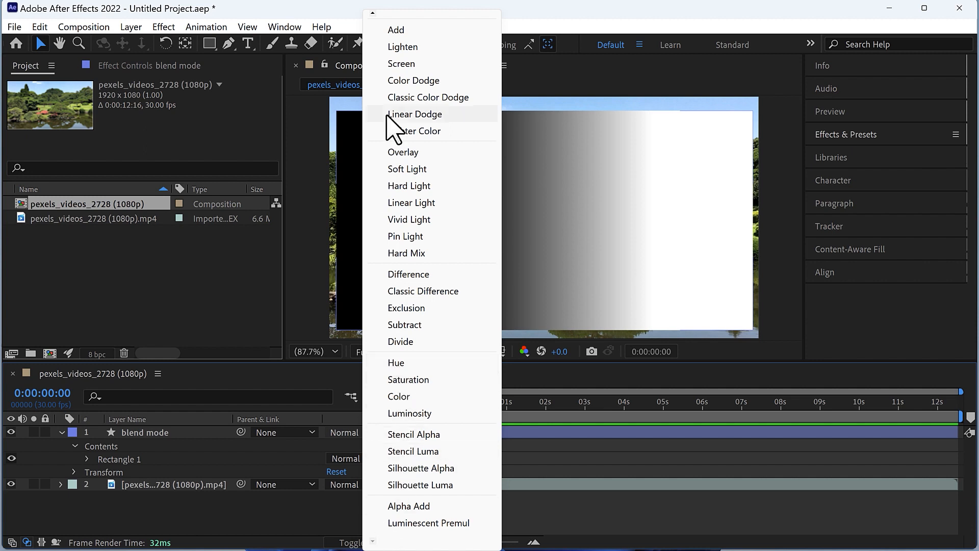
mouse_move(374, 13)
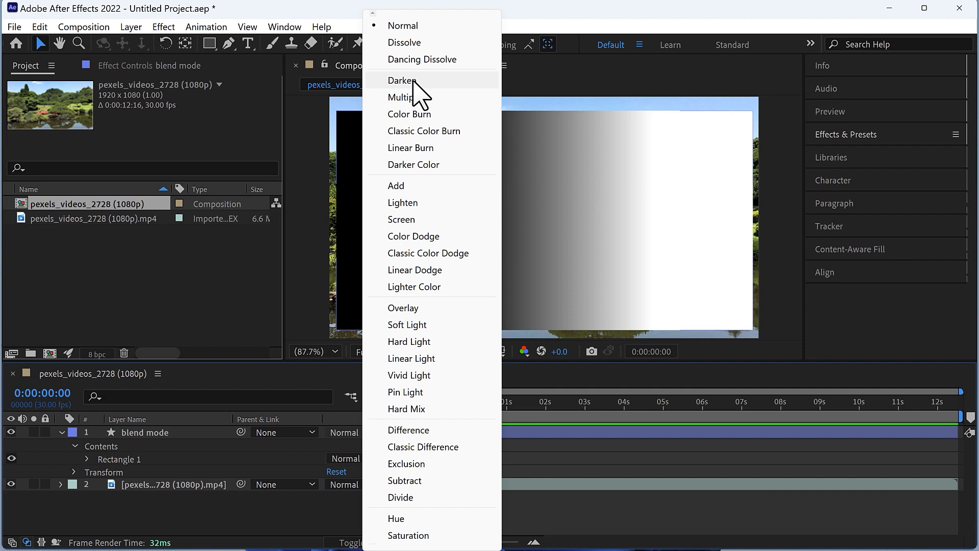
click(404, 97)
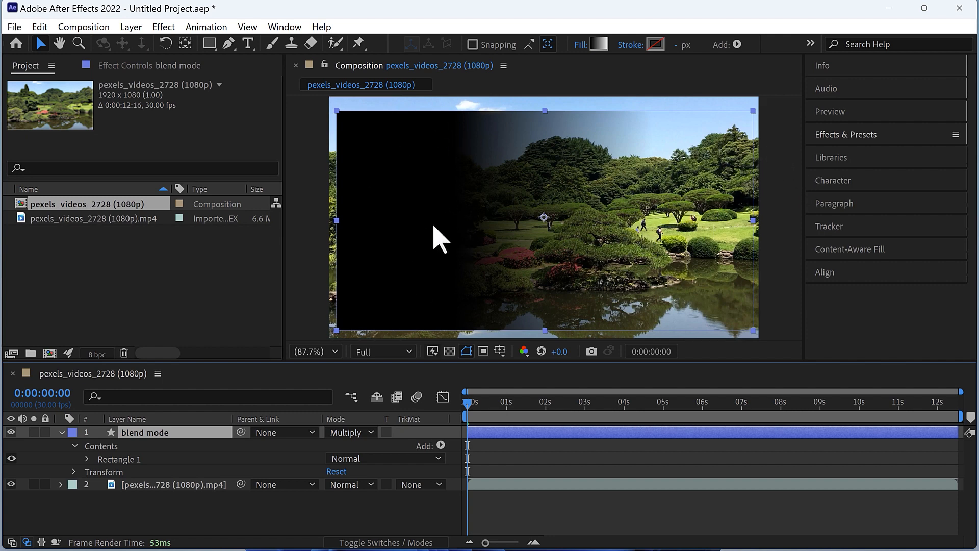
Step: Try the Darken, Classic Color Burn, Darker Color and Linear Burn blending modes on the gradient layer
click(350, 432)
click(404, 80)
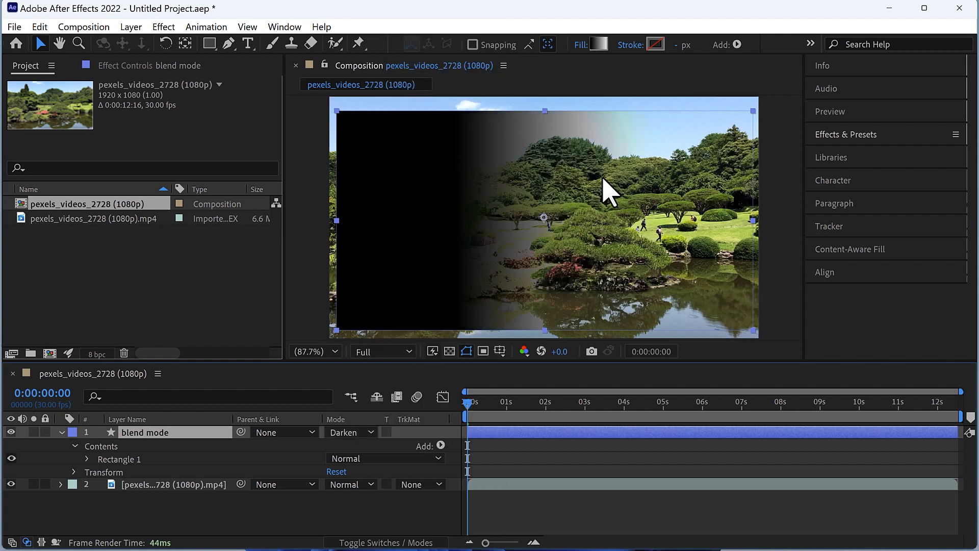
click(350, 431)
click(413, 131)
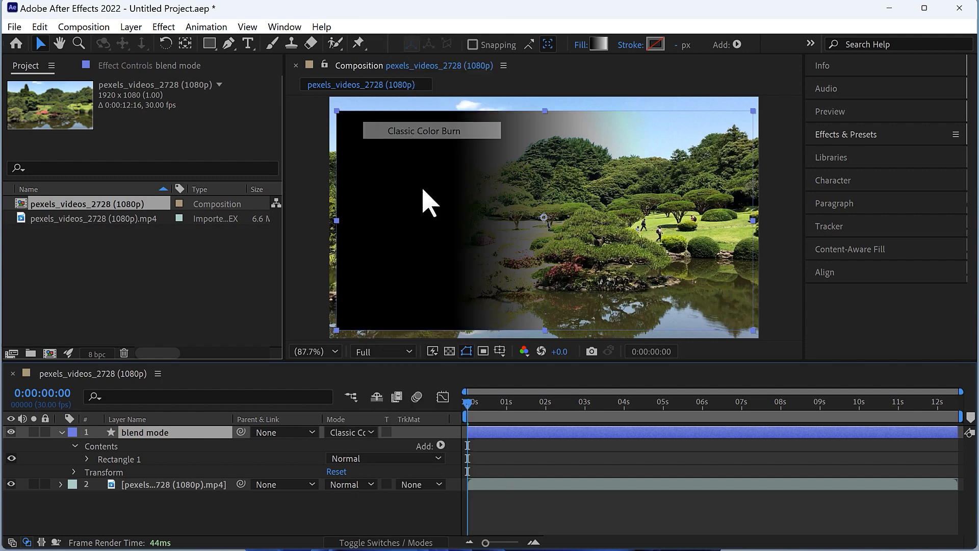
click(355, 434)
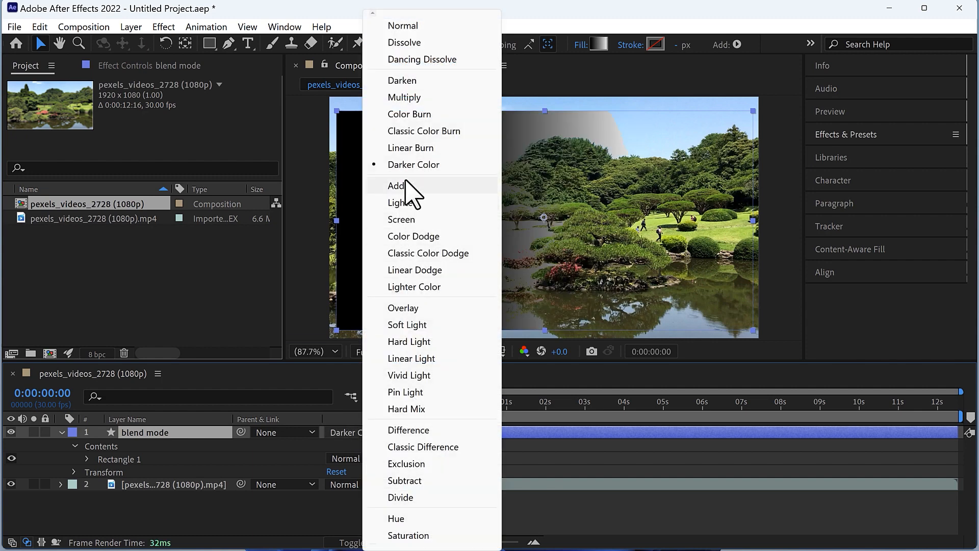
click(423, 147)
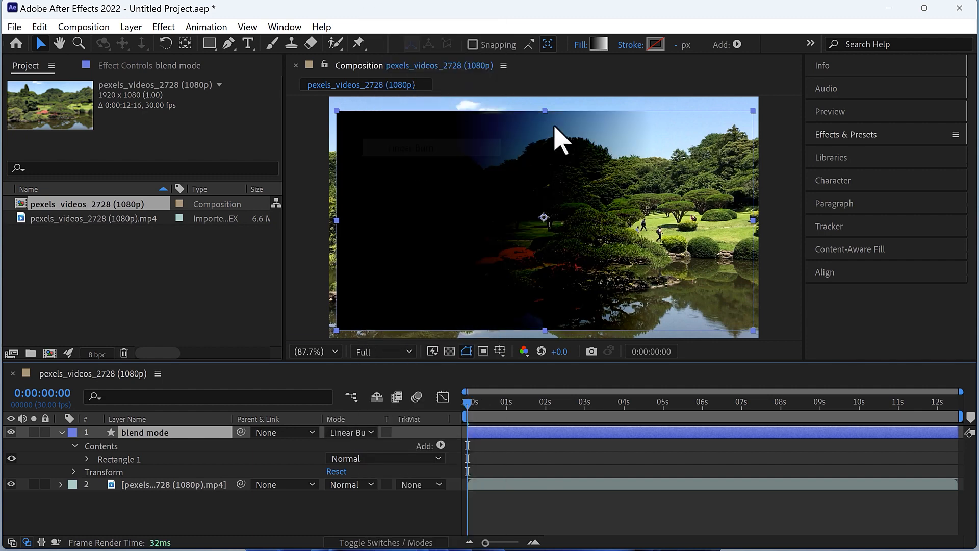
Step: Try Color Burn and Darken on the gradient layer, and return its blending mode to Normal
click(358, 434)
click(408, 115)
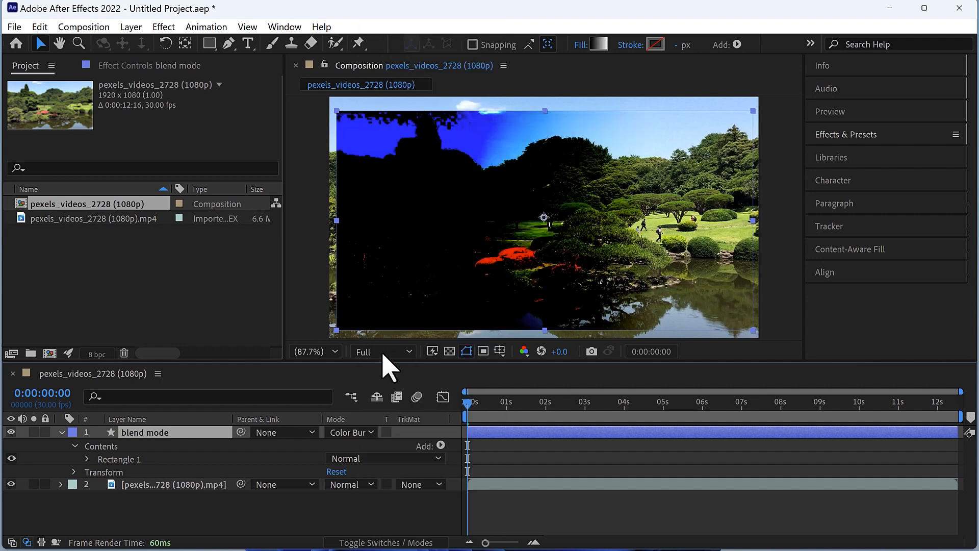
click(358, 433)
click(408, 78)
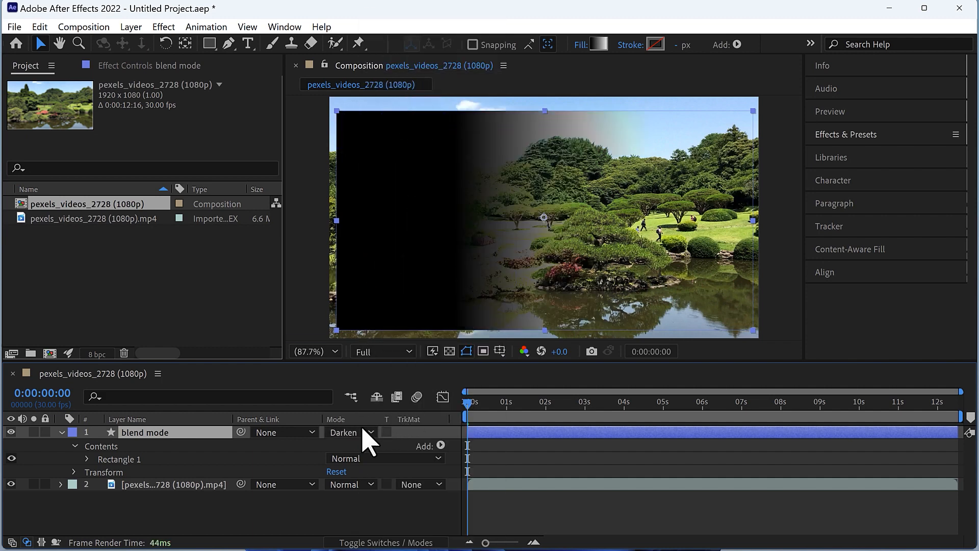
click(363, 431)
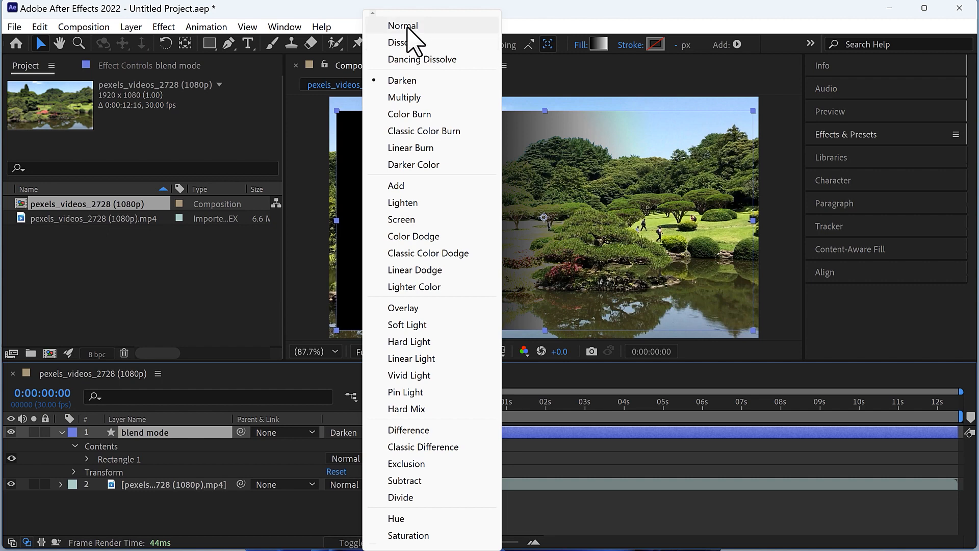
click(408, 27)
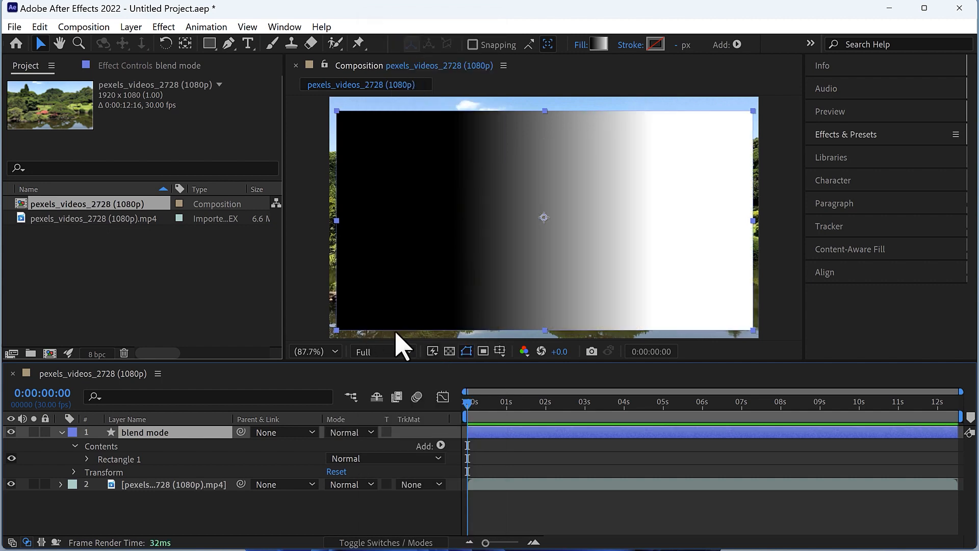
Step: Try the Add, Lighten and Screen blending modes on the gradient layer
click(355, 433)
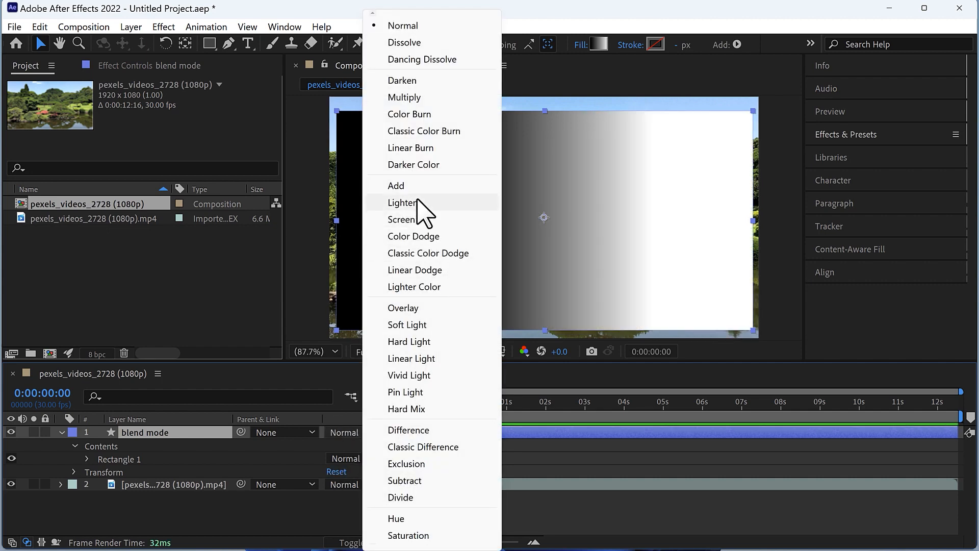
click(403, 186)
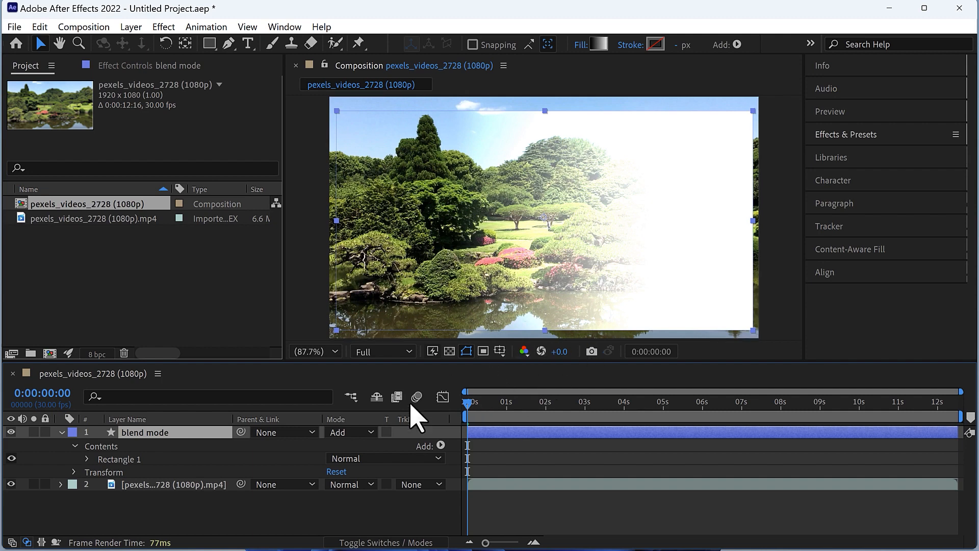
click(355, 432)
click(404, 212)
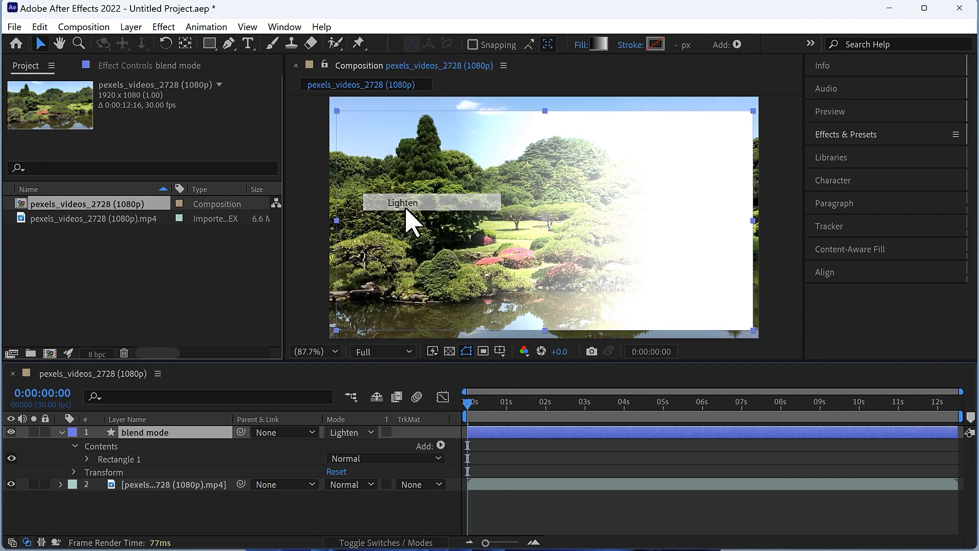
click(357, 432)
click(402, 220)
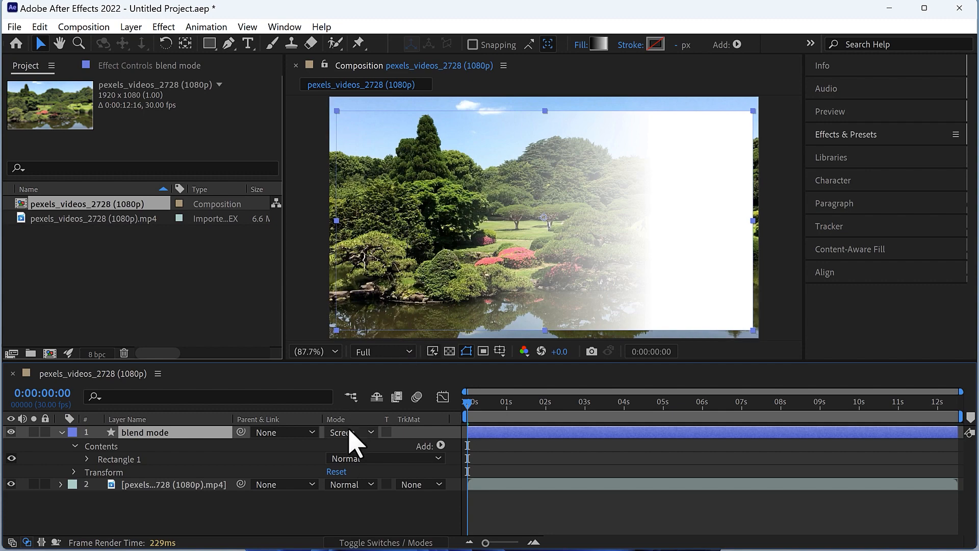
Step: Try Color Dodge on the gradient layer and set its blending mode to Linear Dodge
click(349, 433)
click(408, 240)
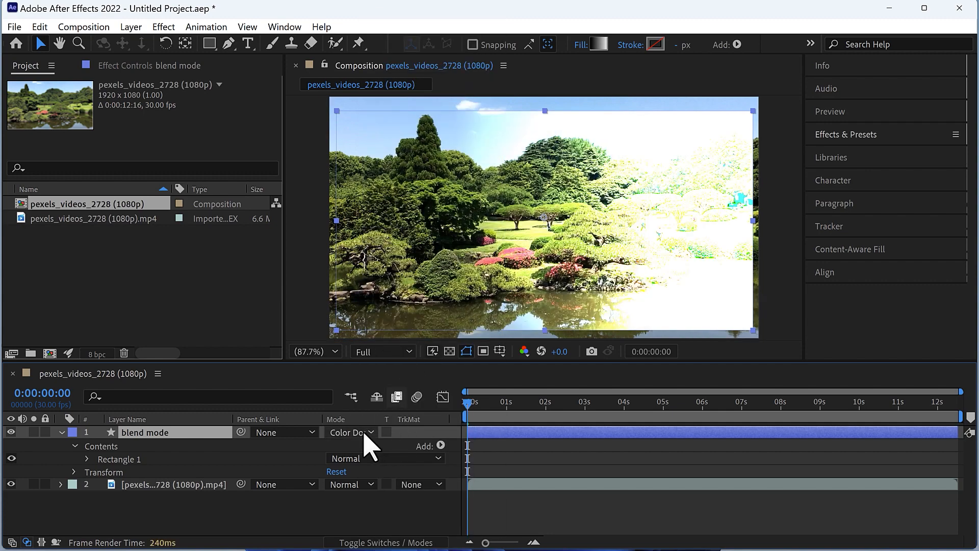
click(351, 432)
click(403, 271)
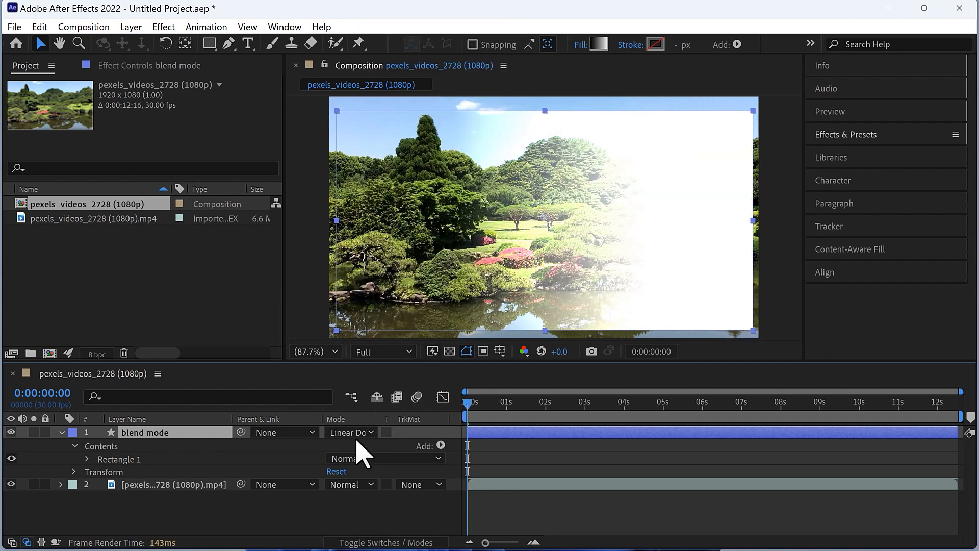
Step: Try the Lighter Color and Color Dodge blending modes on the gradient layer
click(350, 432)
click(411, 288)
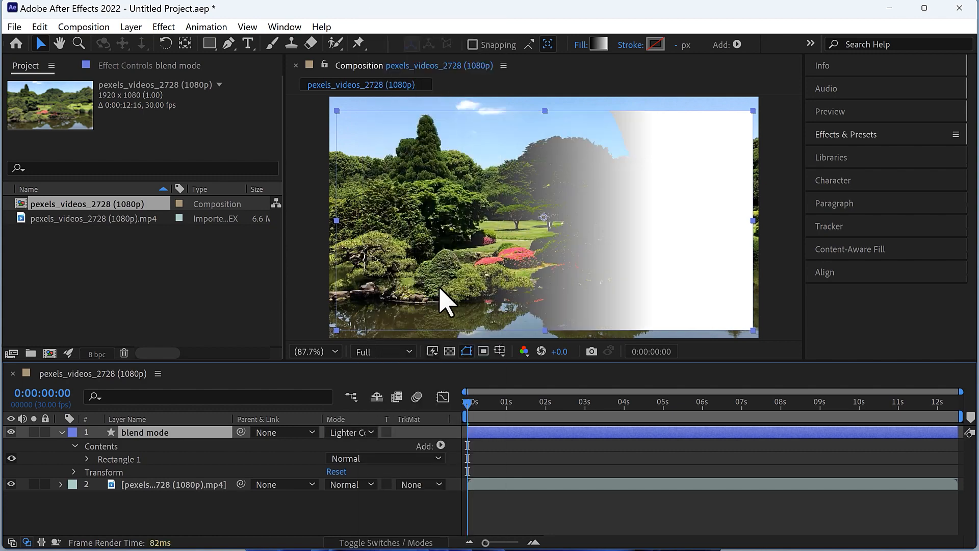
click(366, 434)
click(408, 237)
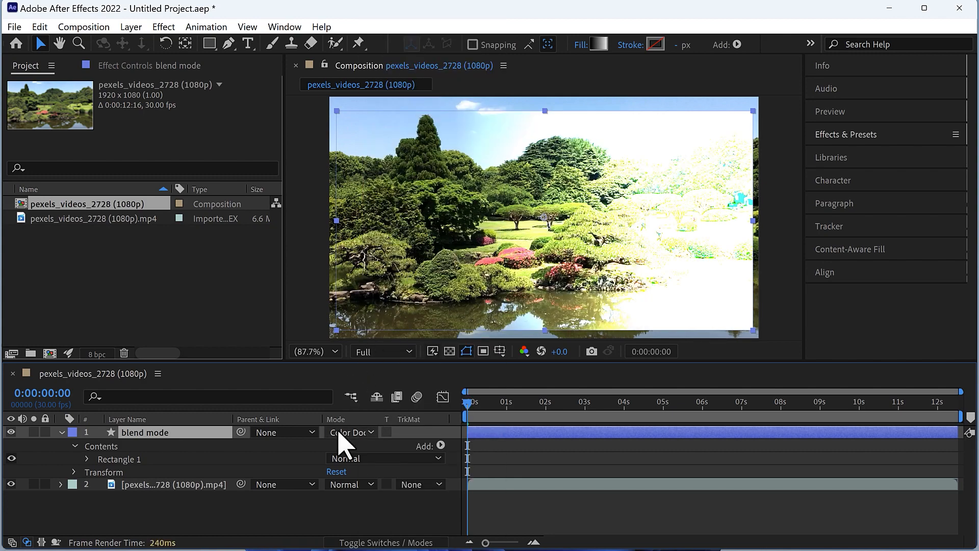
Step: Set the gradient layer's blending mode to Overlay
click(351, 432)
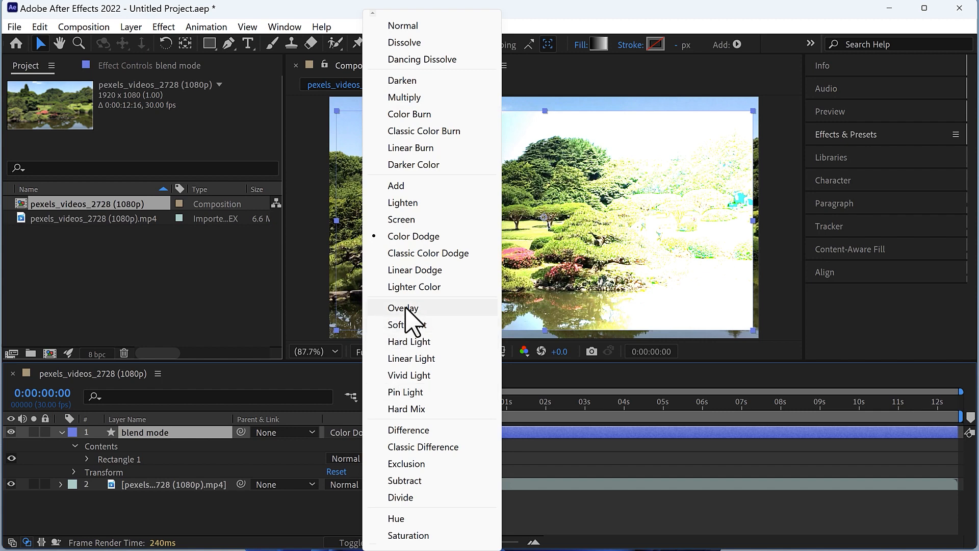
click(404, 308)
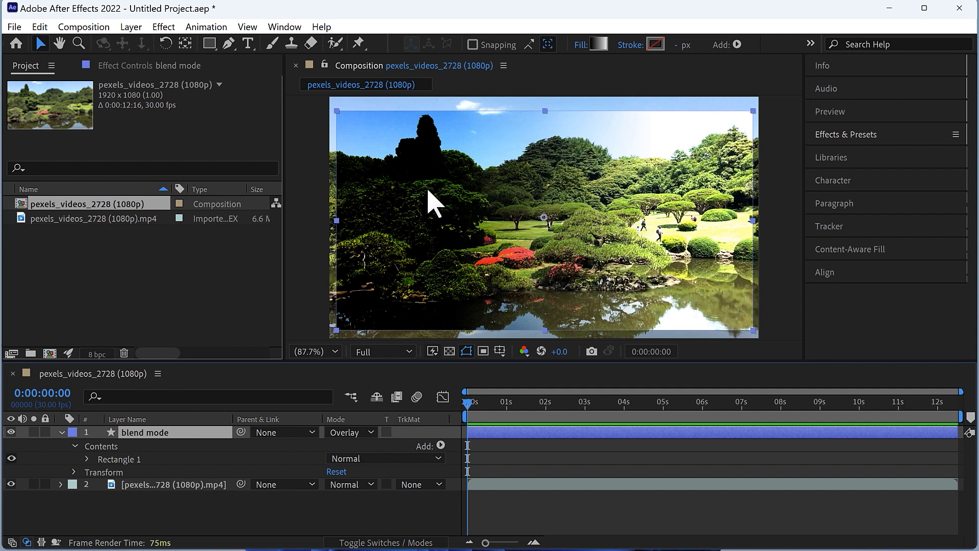
click(352, 432)
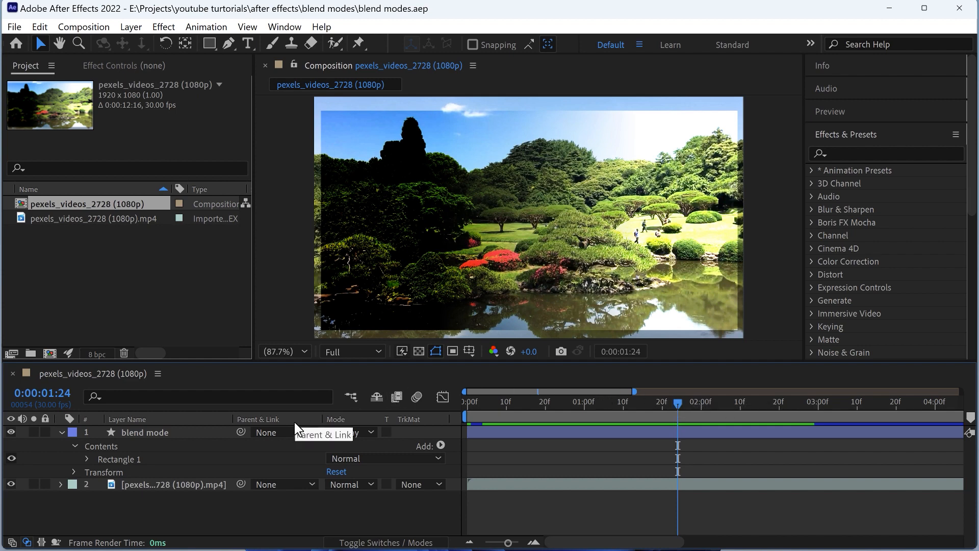
Step: Delete the "blend mode" shape layer and duplicate the garden footage layer
click(146, 432)
key(Delete)
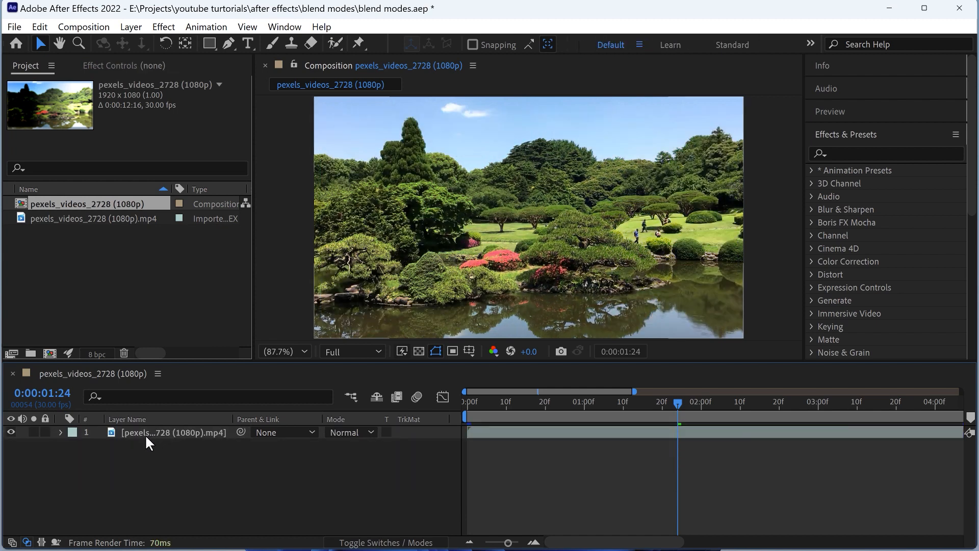
click(181, 434)
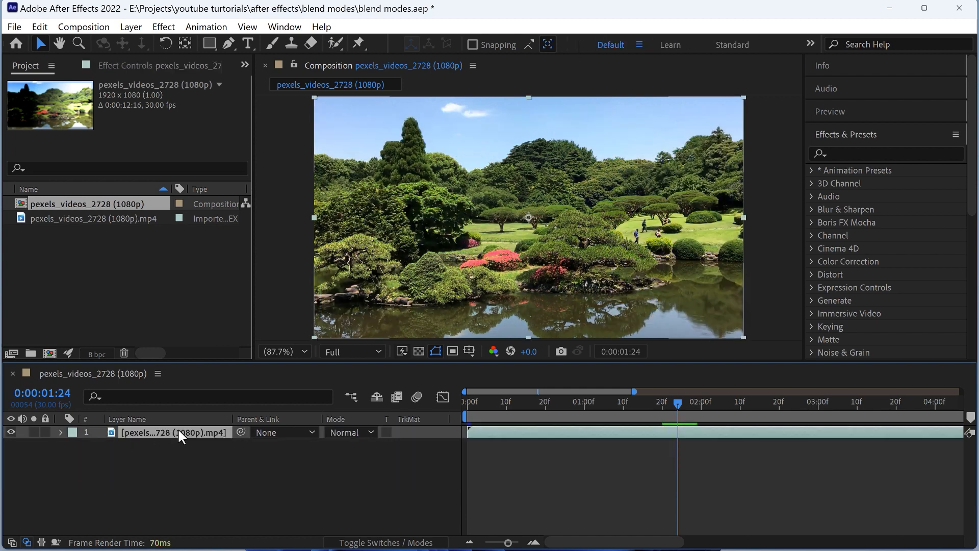
key(ctrl+d)
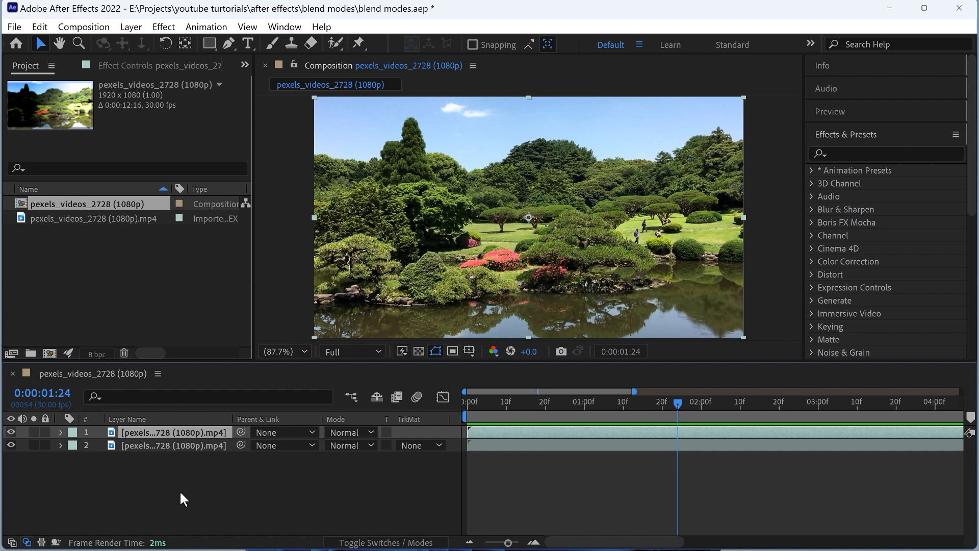
Step: Rename the upper copy of the garden footage layer as "blend"
click(207, 485)
click(172, 431)
key(Return)
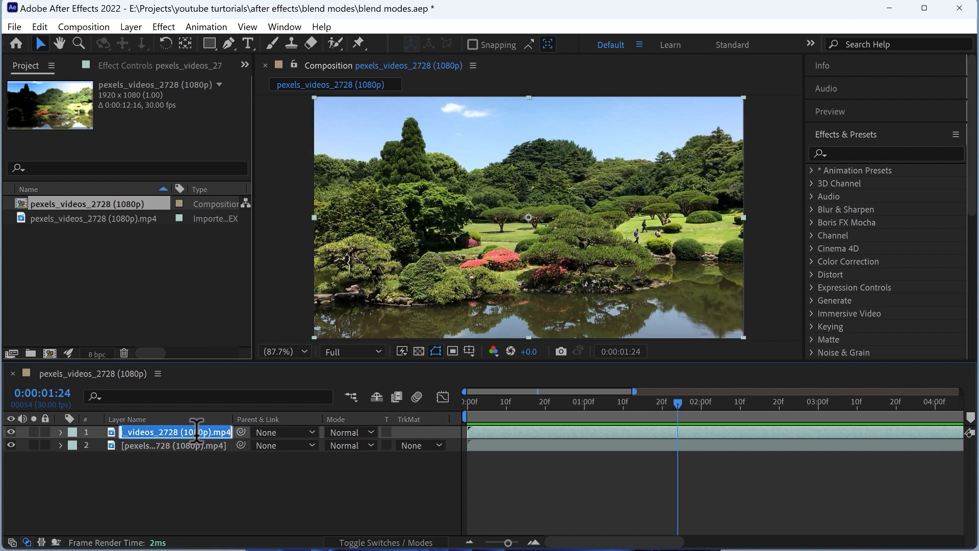
text(blend)
key(Return)
Step: Try the Multiply and Screen blending modes on the "blend" footage layer
click(360, 432)
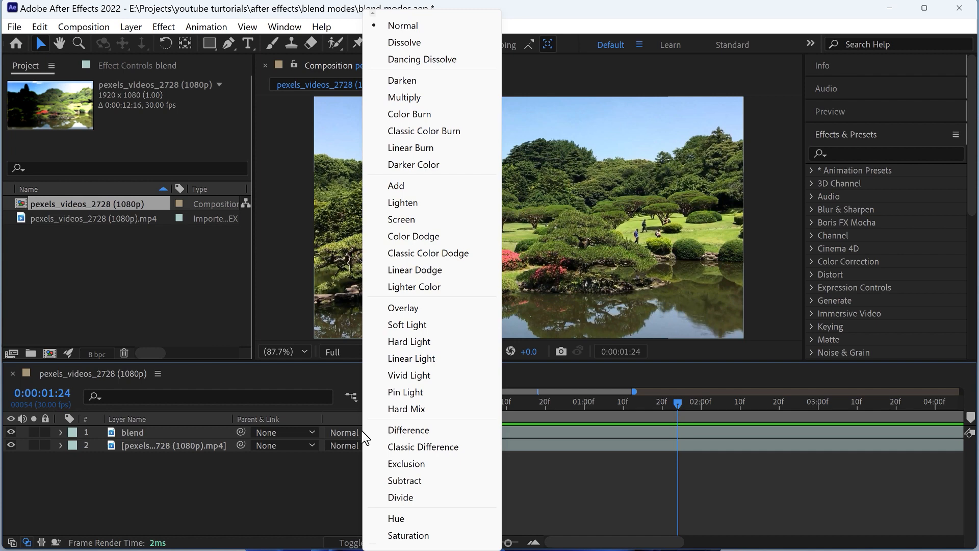
click(407, 98)
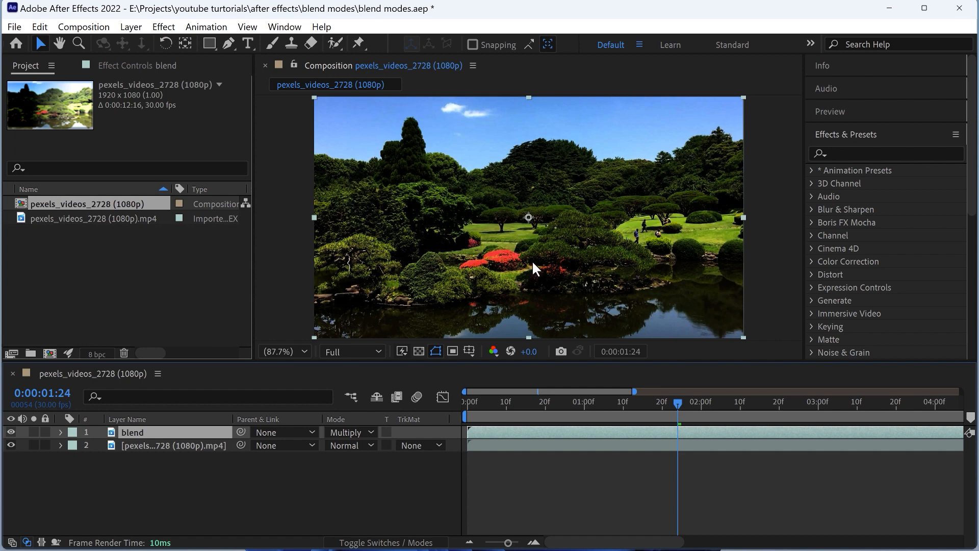
click(350, 432)
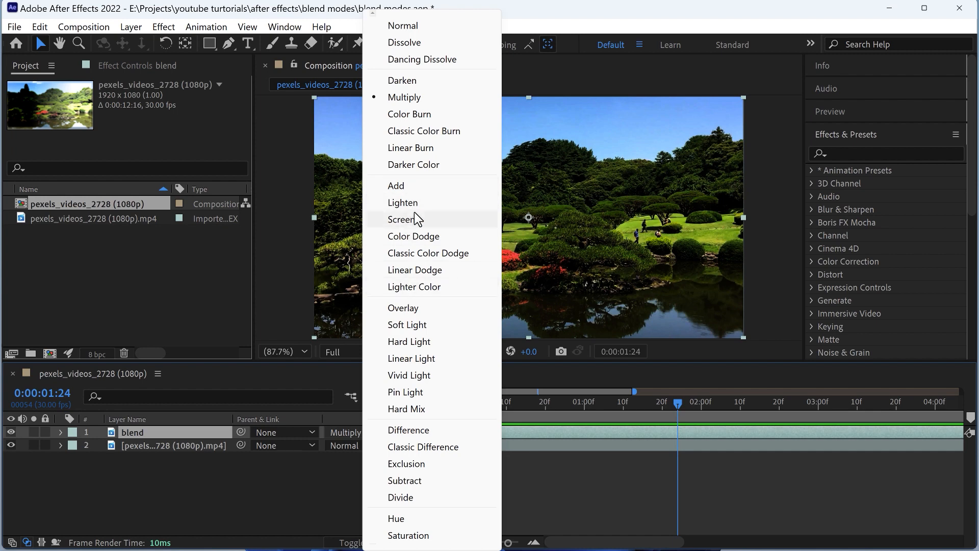
click(405, 214)
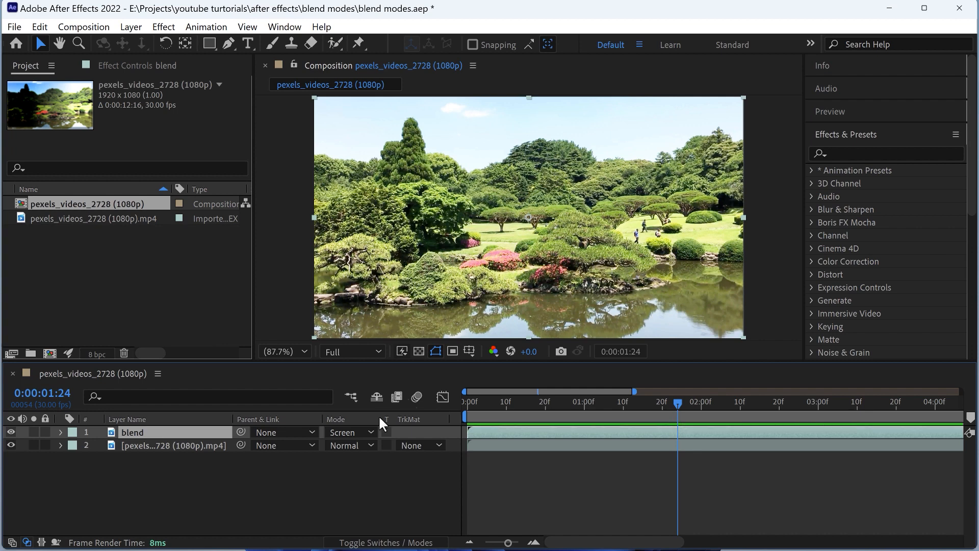
Step: Set the "blend" layer's blending mode to Overlay and toggle the layer's visibility to compare with the original footage
click(355, 432)
click(408, 308)
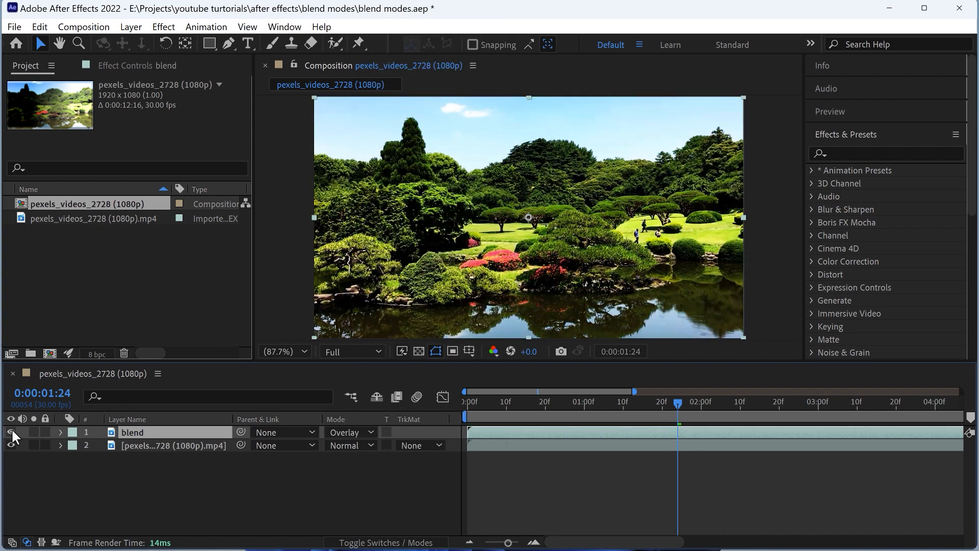
click(11, 432)
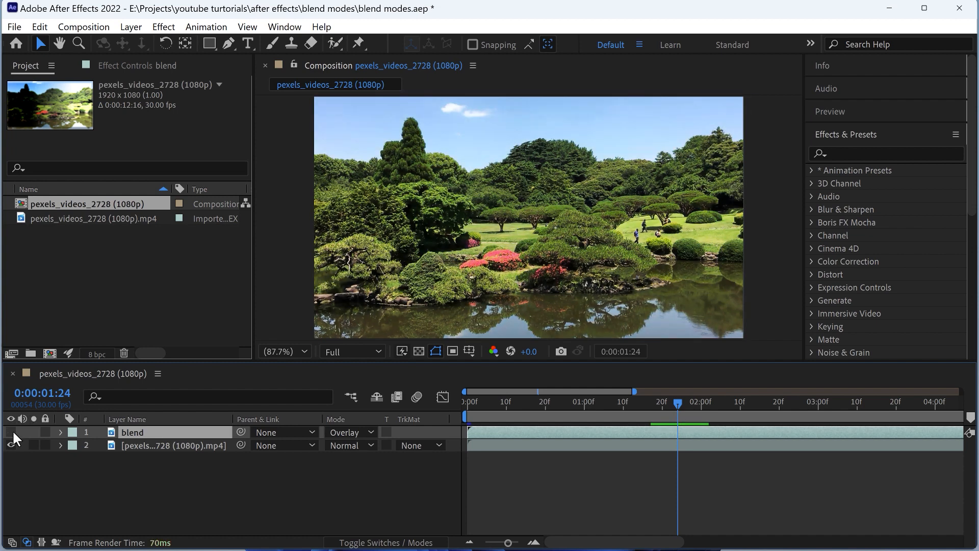
click(12, 431)
click(11, 431)
click(11, 432)
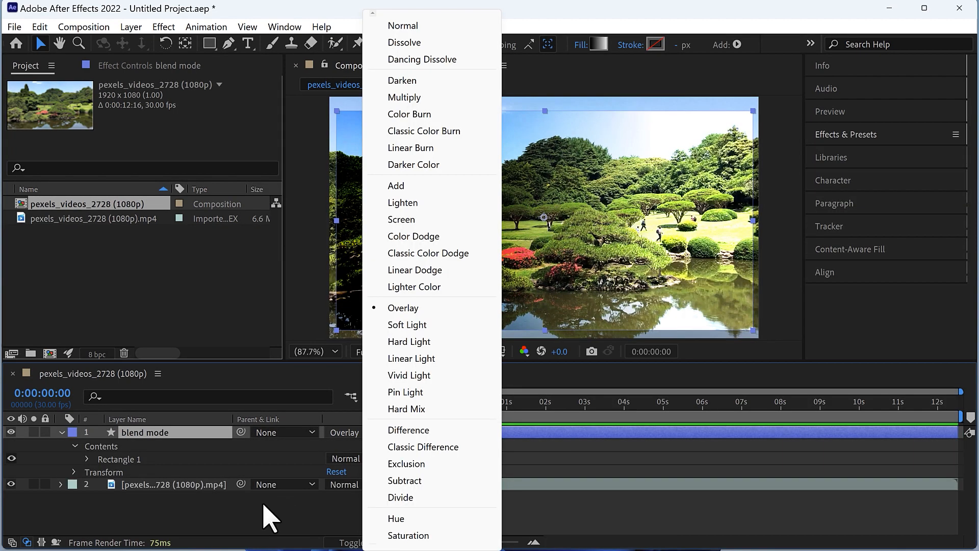
click(265, 519)
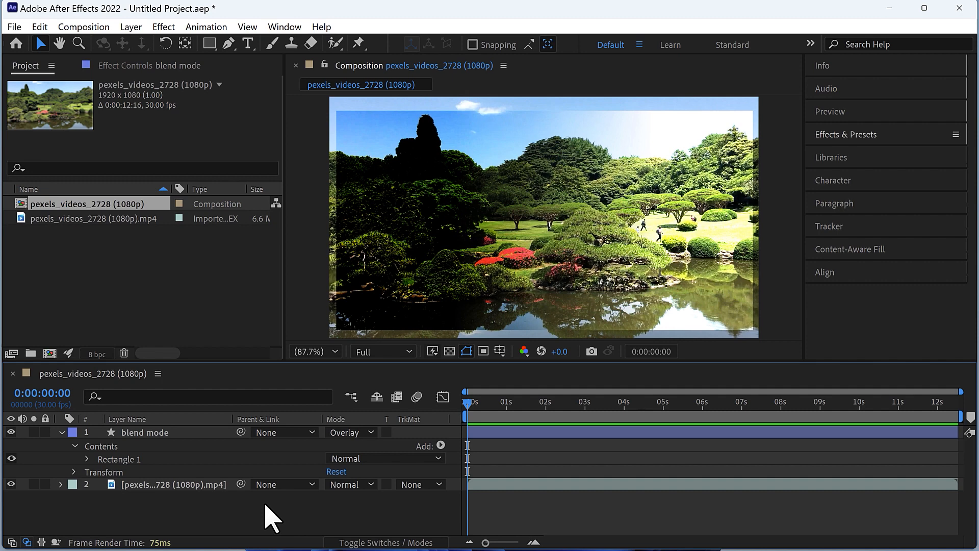
click(194, 434)
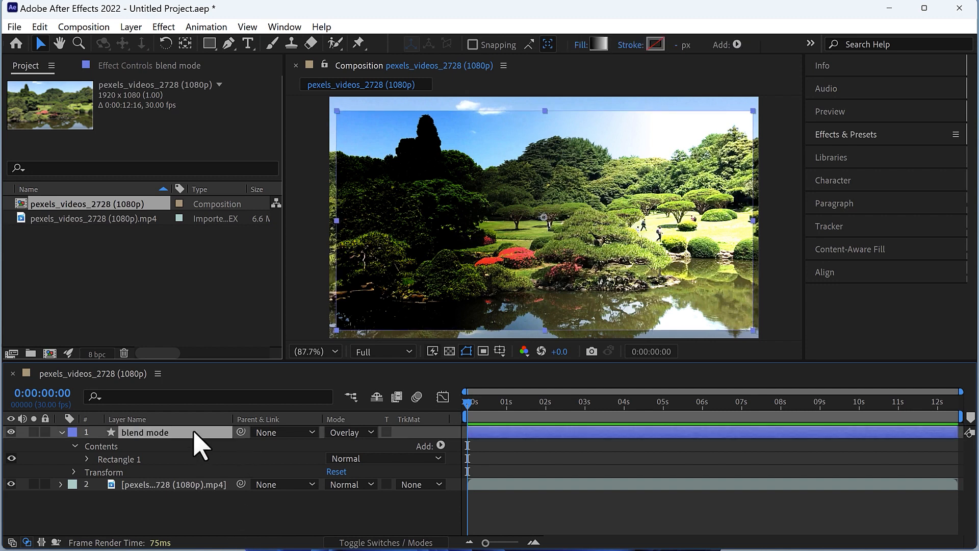
click(369, 433)
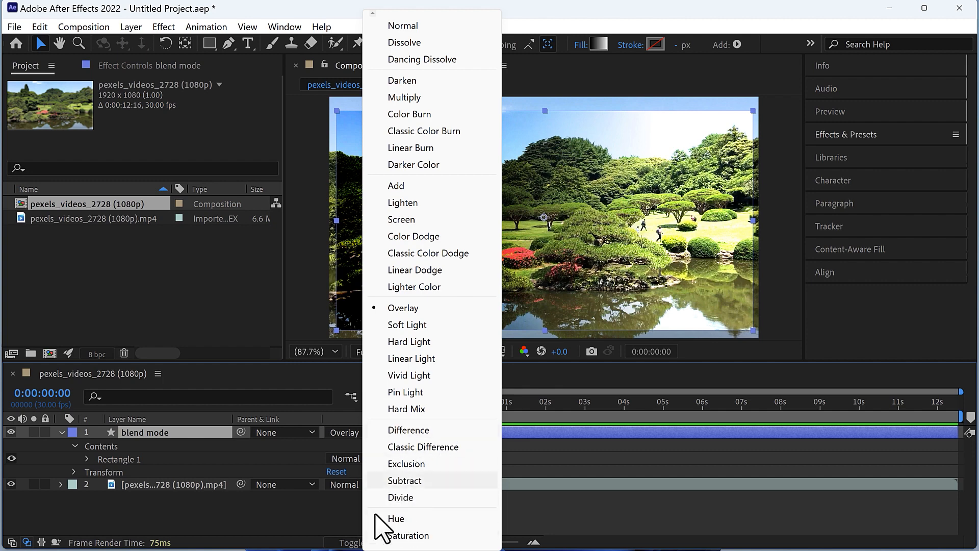
mouse_move(371, 546)
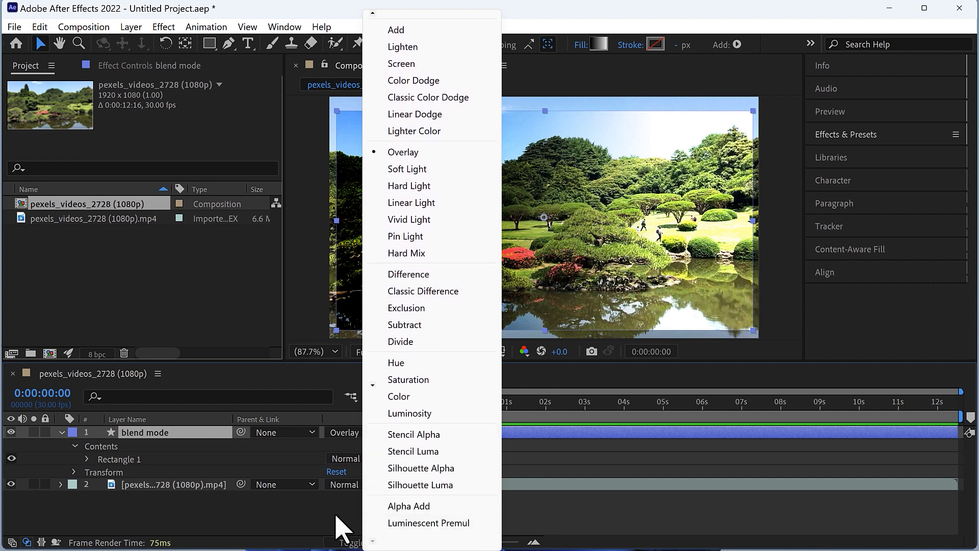
click(317, 526)
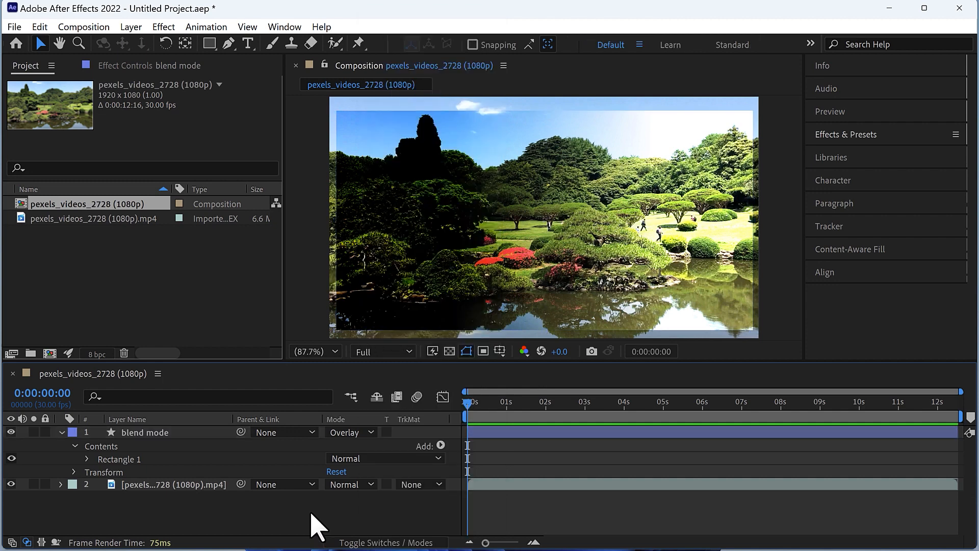